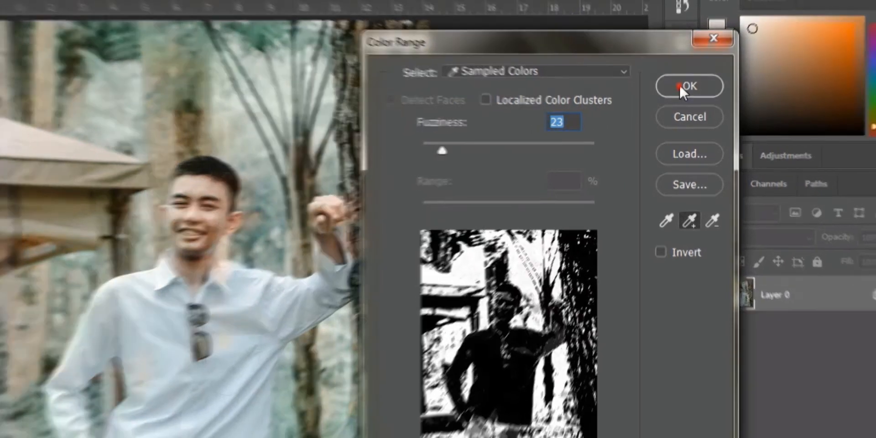
Step: Accept the Color Range selection with fuzziness 23 and add a white (ffffff) Solid Color fill layer from it
left_click(680, 84)
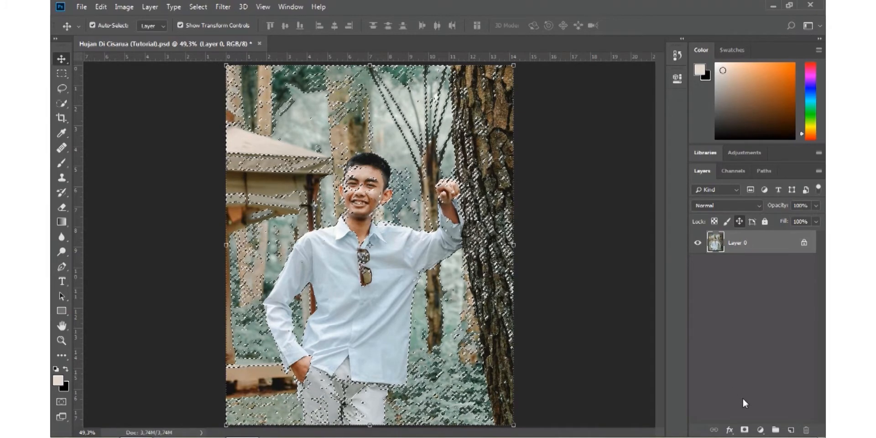
left_click(761, 430)
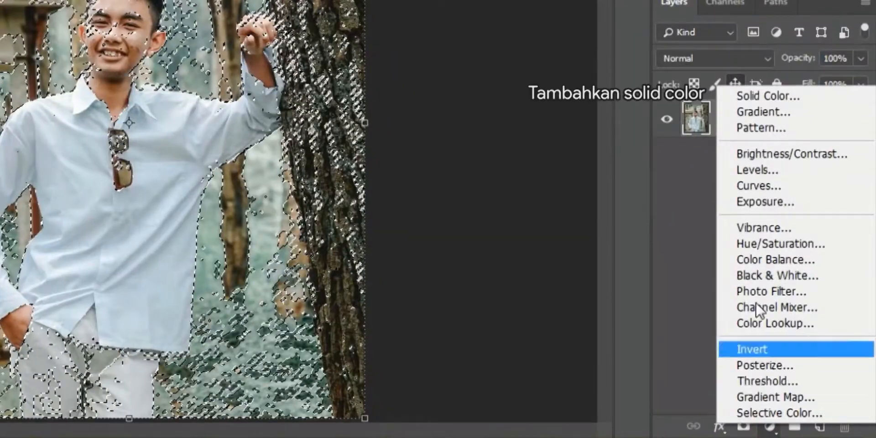
left_click(769, 96)
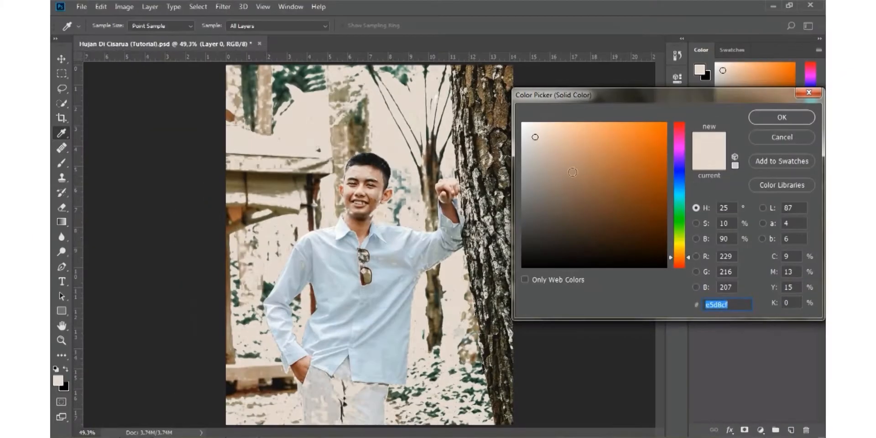
left_click(541, 135)
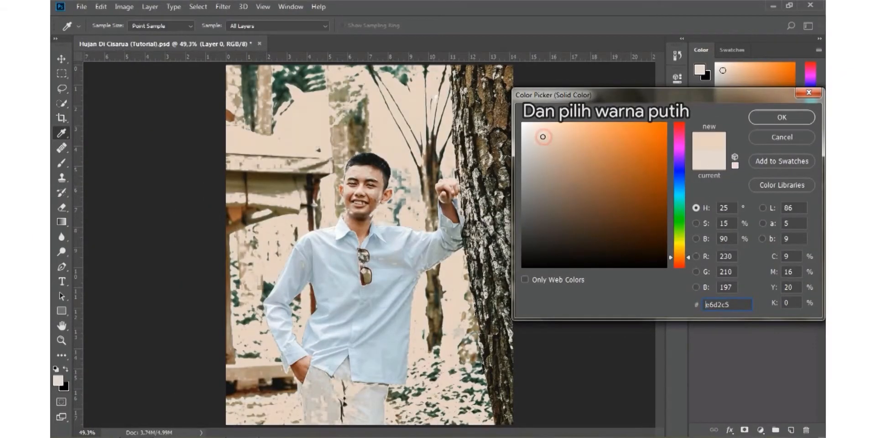
left_click_drag(541, 135, 505, 99)
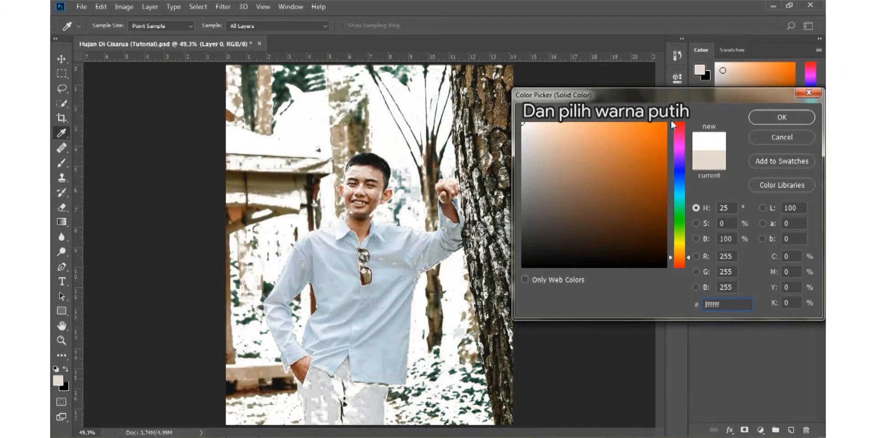
left_click(780, 118)
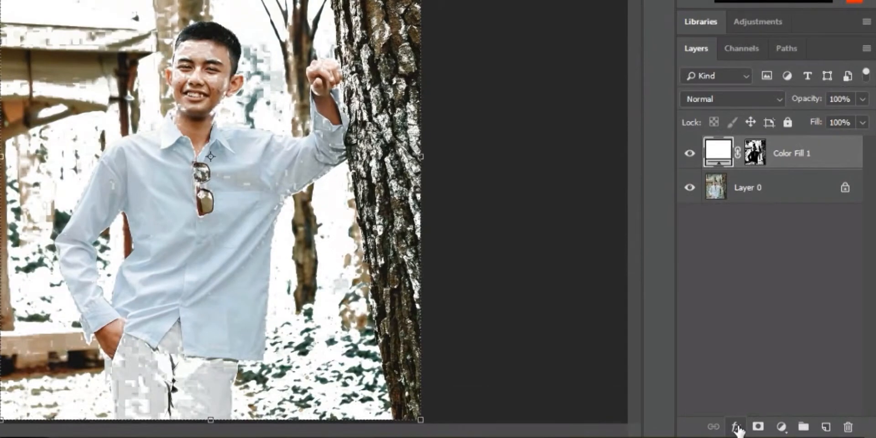
Step: In the white fill layer's Blending Options, split the Underlying Layer's dark Blend If slider to 85 / 205
left_click(730, 430)
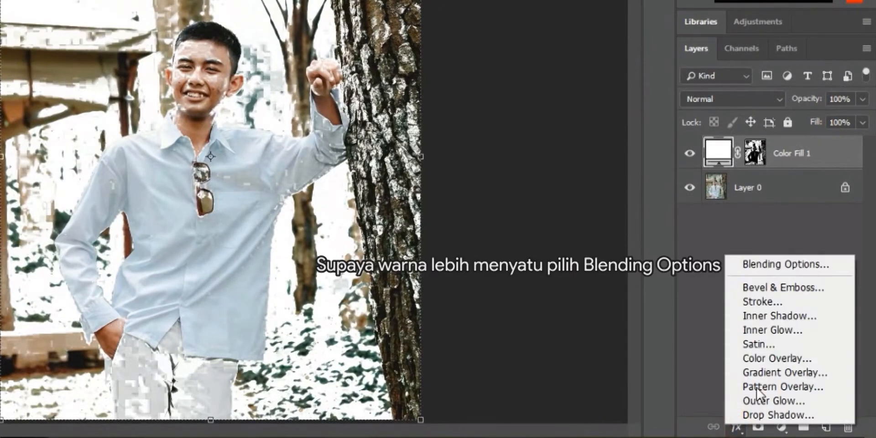
left_click(806, 267)
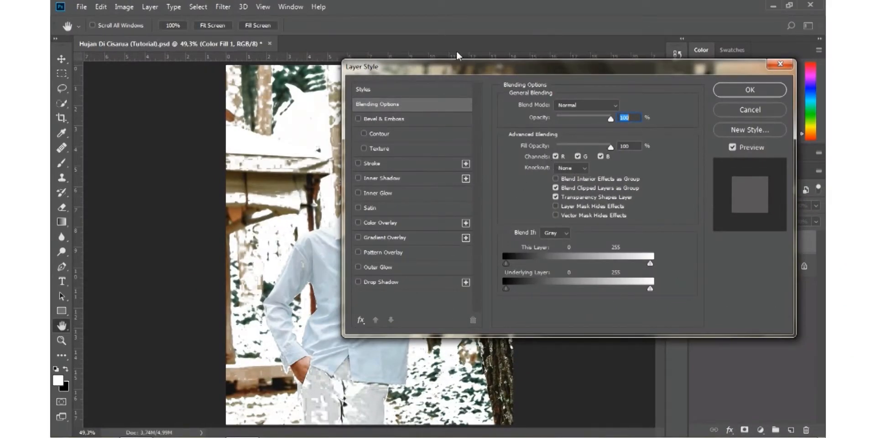
left_click_drag(463, 67, 528, 59)
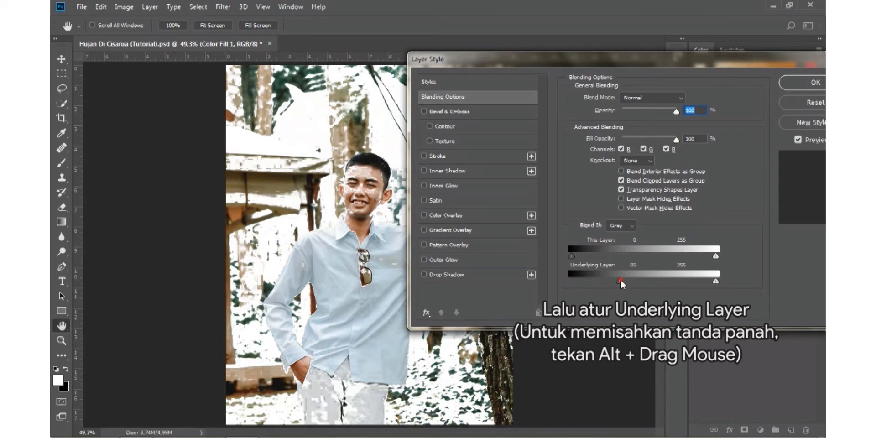
left_click_drag(620, 278, 683, 278)
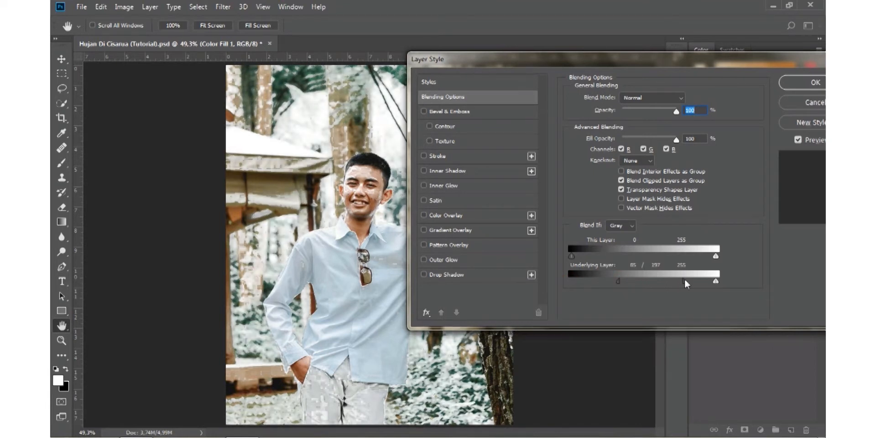
left_click_drag(717, 61, 601, 74)
left_click_drag(575, 295, 571, 294)
left_click_drag(538, 74, 625, 89)
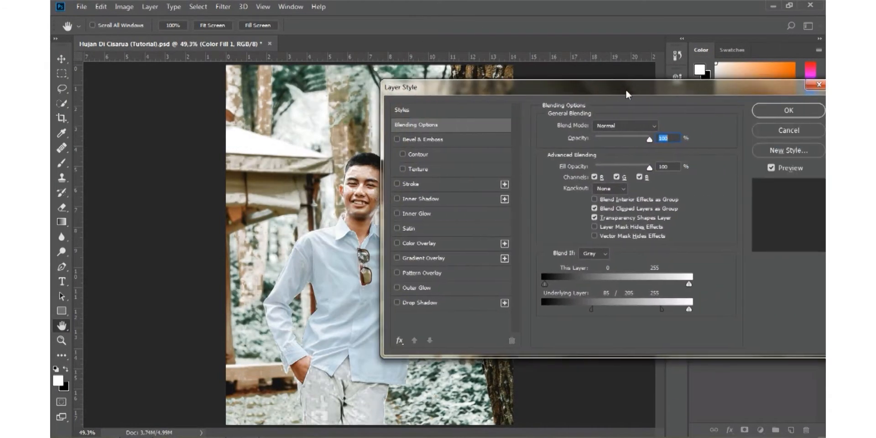
left_click(766, 109)
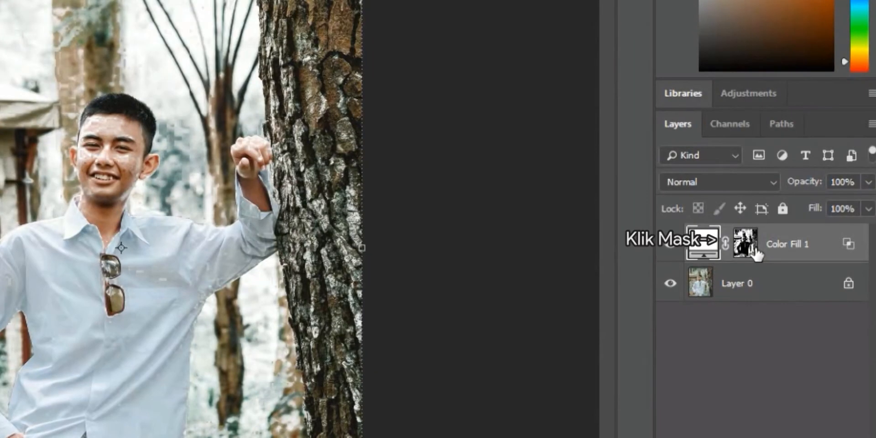
Step: Paint black on the white fill layer's mask over the man's sunglasses, trousers, face and raised hand to remove the white
left_click(749, 245)
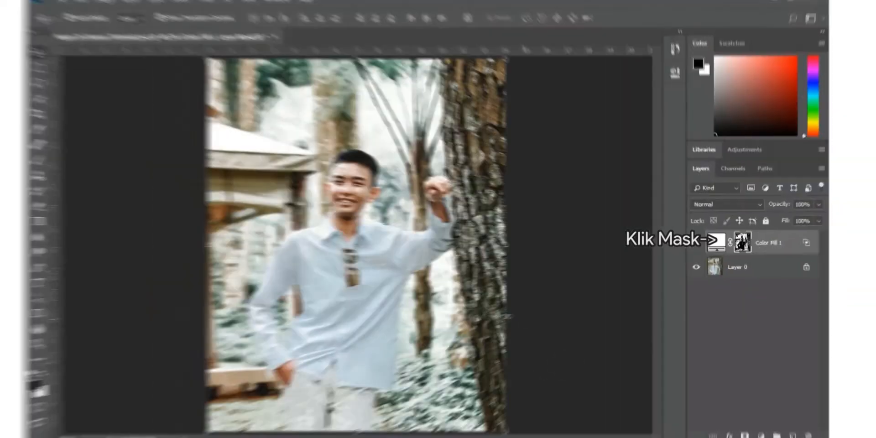
key("b")
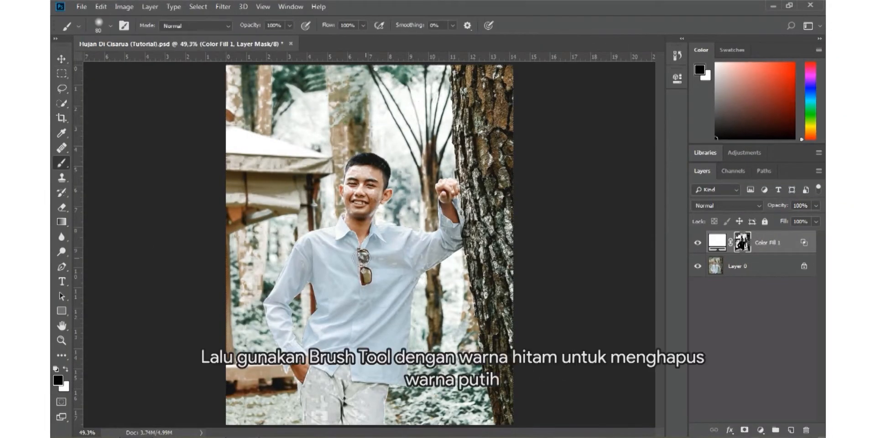
mouse_move(364, 268)
left_mouse_down()
mouse_move(368, 253)
mouse_move(367, 260)
left_mouse_up()
mouse_move(373, 386)
left_mouse_down()
mouse_move(363, 421)
mouse_move(349, 368)
mouse_move(333, 373)
mouse_move(310, 414)
mouse_move(312, 375)
left_mouse_up()
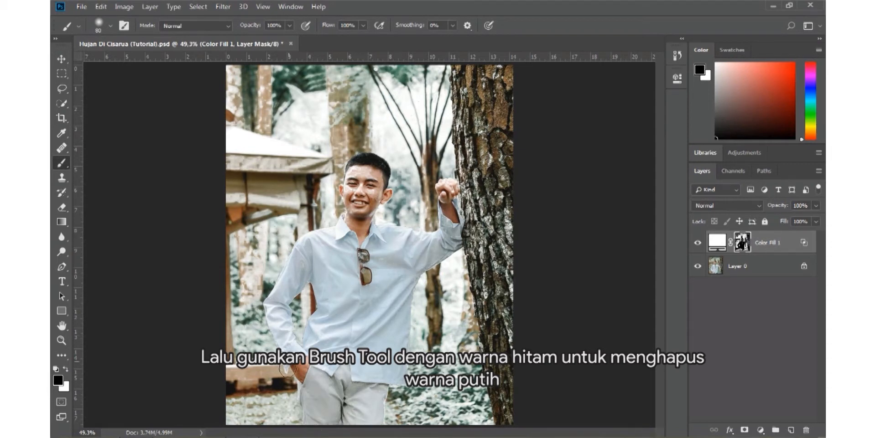
mouse_move(368, 186)
left_mouse_down()
mouse_move(354, 214)
mouse_move(372, 201)
mouse_move(375, 184)
mouse_move(355, 185)
left_mouse_up()
mouse_move(453, 212)
left_mouse_down()
mouse_move(454, 186)
mouse_move(446, 183)
left_mouse_up()
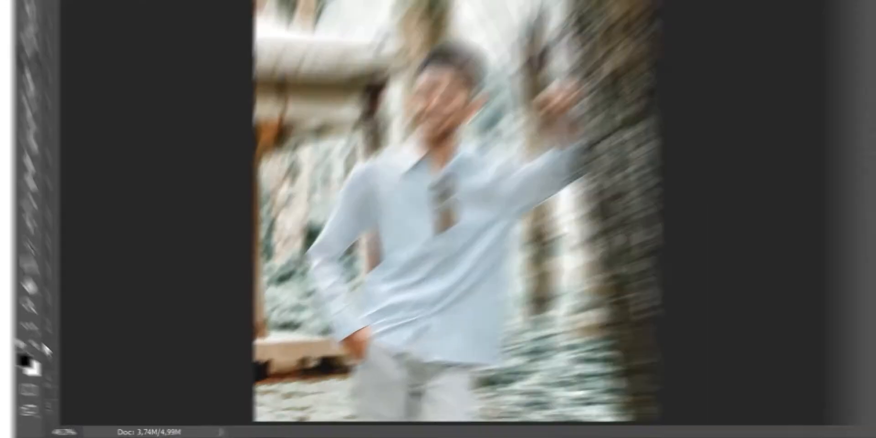
Step: Paint white on the fill layer's mask with a size 100 brush over the background trees and tent to add snow
left_click(24, 335)
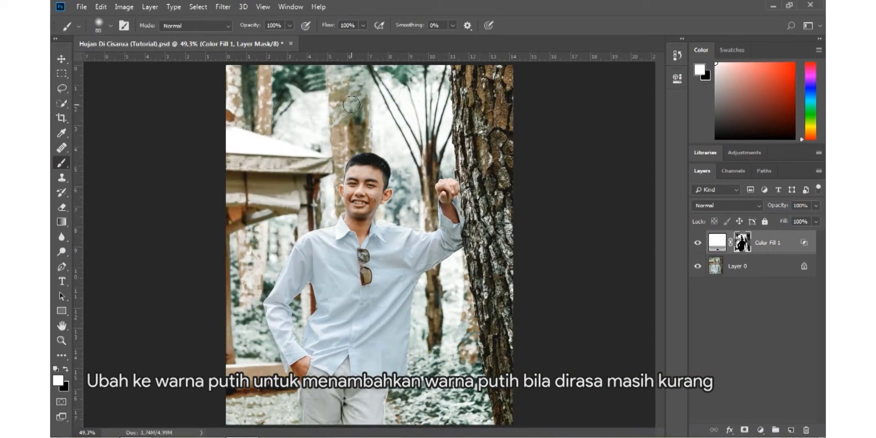
key("bracketright")
mouse_move(352, 104)
left_mouse_down()
mouse_move(342, 137)
mouse_move(333, 92)
mouse_move(326, 206)
left_mouse_up()
left_click_drag(359, 120, 354, 147)
left_click_drag(263, 136, 264, 72)
left_click_drag(234, 128, 234, 75)
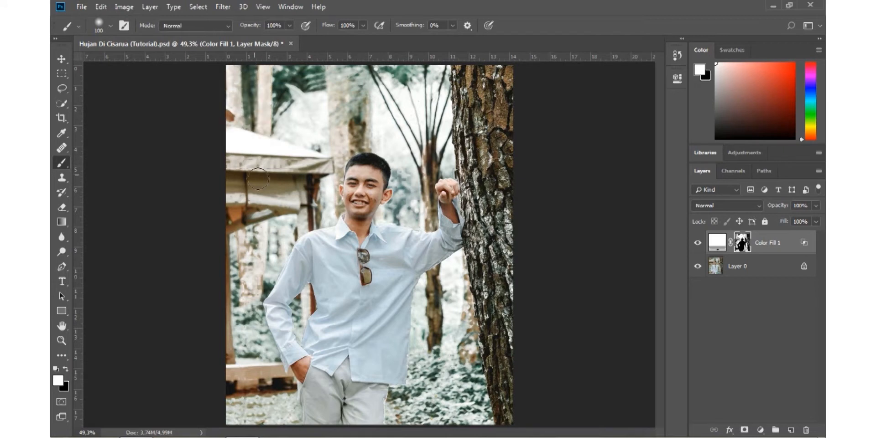
left_click_drag(291, 197, 221, 198)
left_click_drag(312, 167, 209, 164)
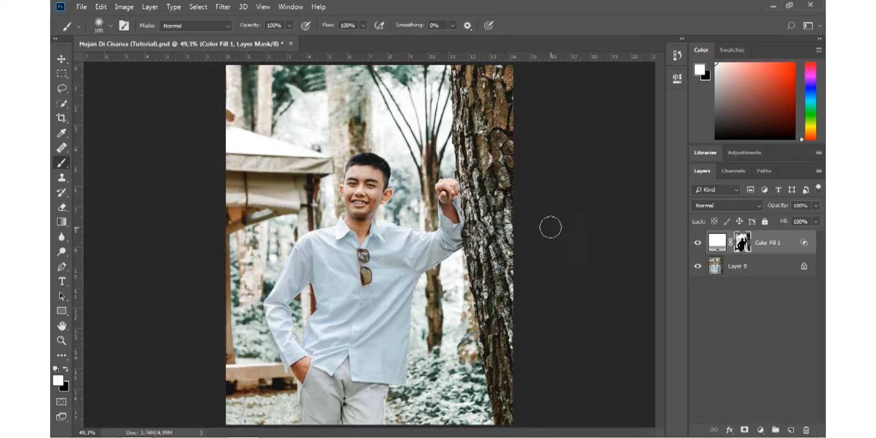
key("x")
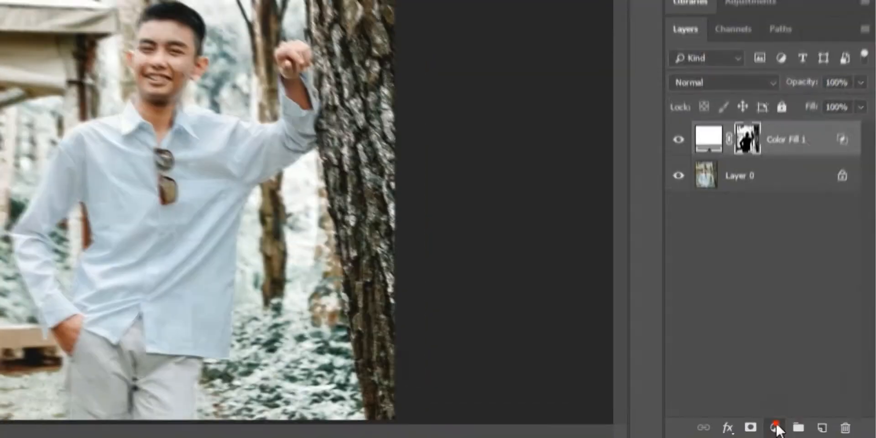
Step: Add a Hue/Saturation adjustment, set the Yellows hue to +180 and widen the range's lower bounds to 1° / 30°
left_click(762, 430)
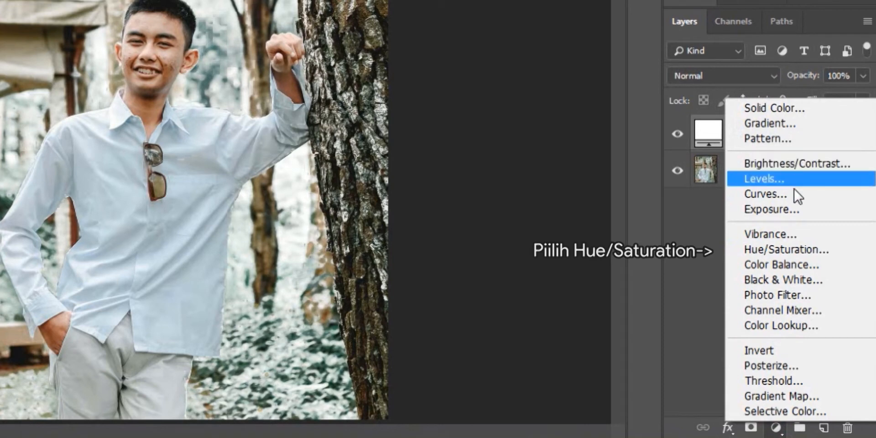
left_click(787, 249)
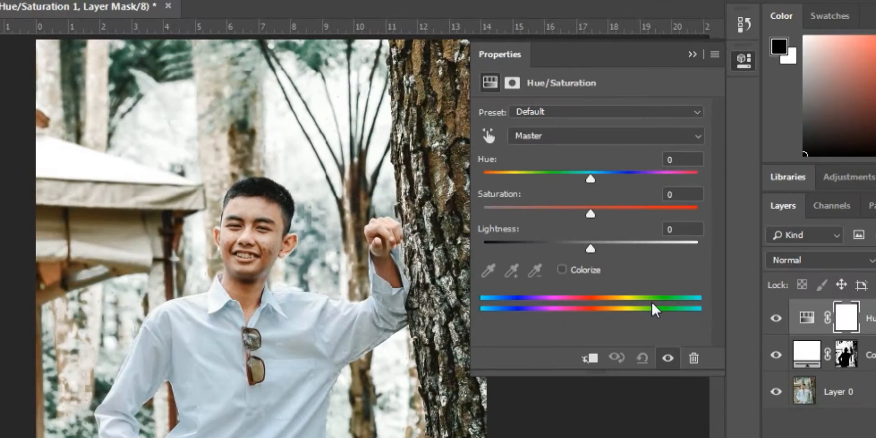
left_click(629, 135)
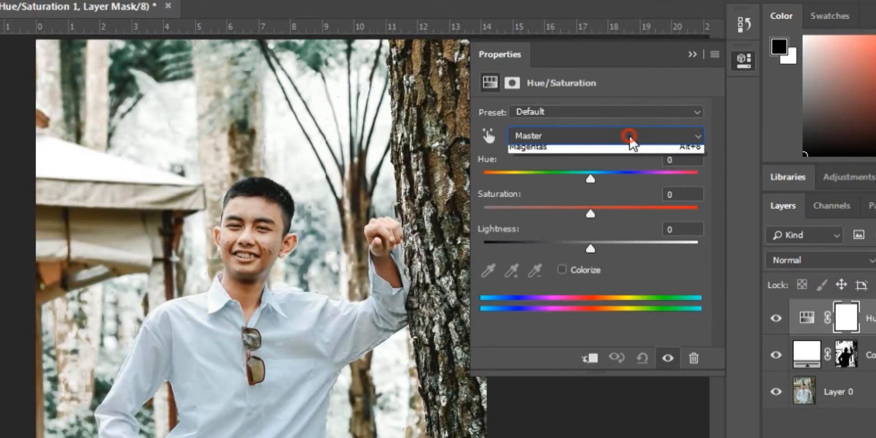
left_click(635, 188)
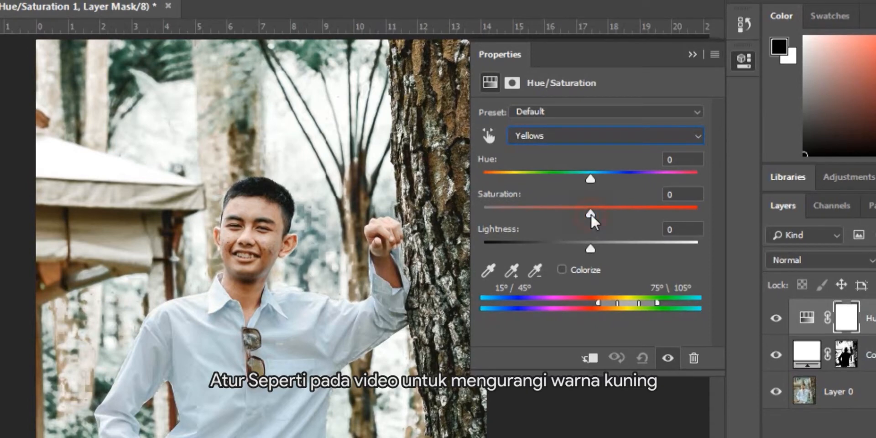
left_click_drag(591, 179, 698, 179)
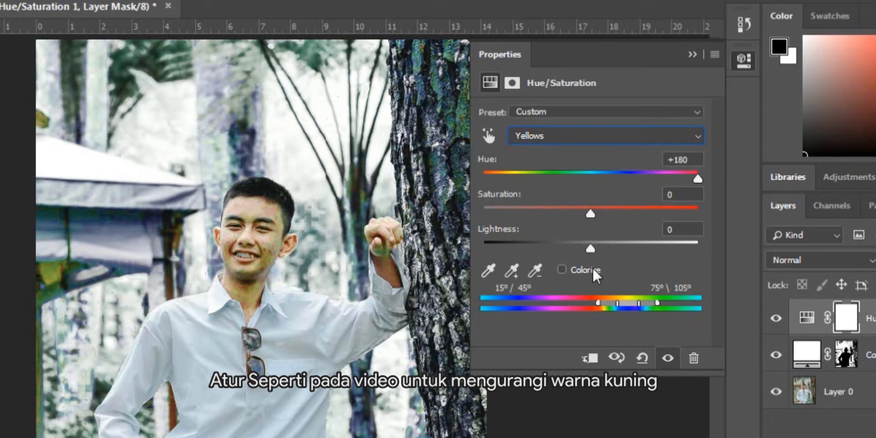
left_click_drag(604, 301, 597, 297)
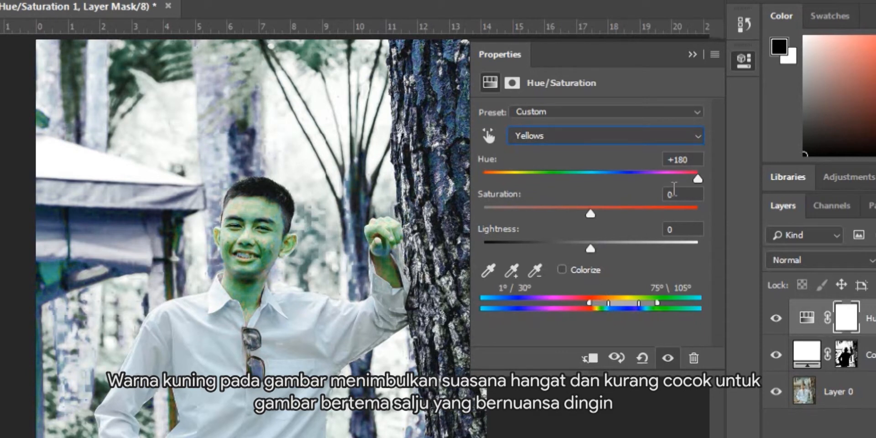
Step: Set the Yellows hue to 0 and saturation to -64, and collapse the adjustment's properties
double_click(697, 158)
type("0")
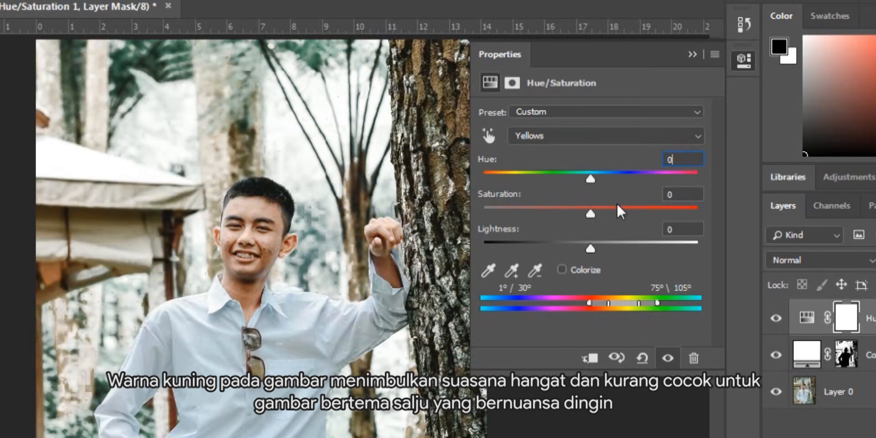
left_click_drag(593, 212, 524, 214)
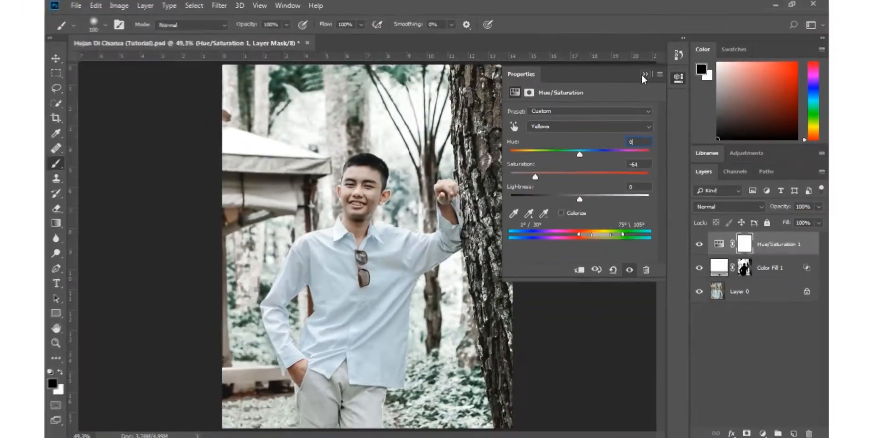
left_click(692, 53)
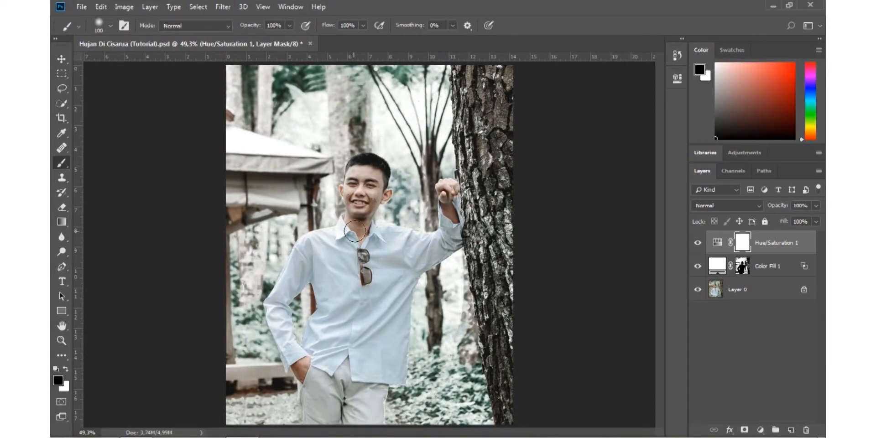
Step: Paint black on the Hue/Saturation mask over the man's face, neck, hands and sunglasses to restore their original color
left_click_drag(363, 218, 353, 209)
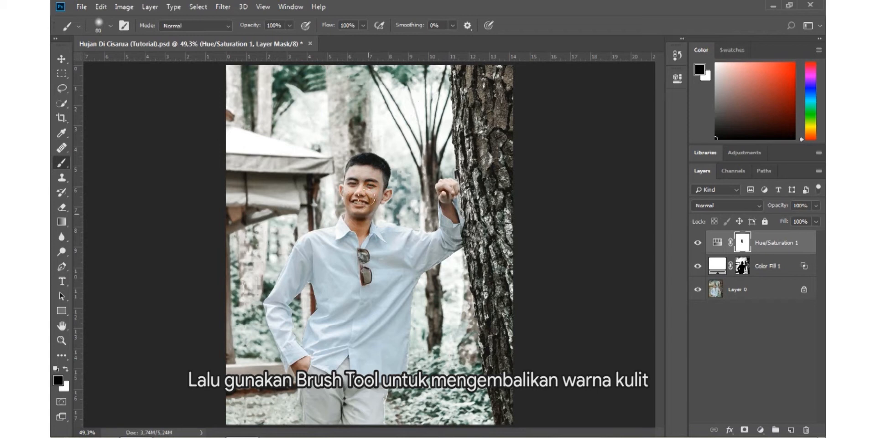
mouse_move(377, 194)
left_mouse_down()
mouse_move(365, 169)
mouse_move(357, 180)
left_mouse_up()
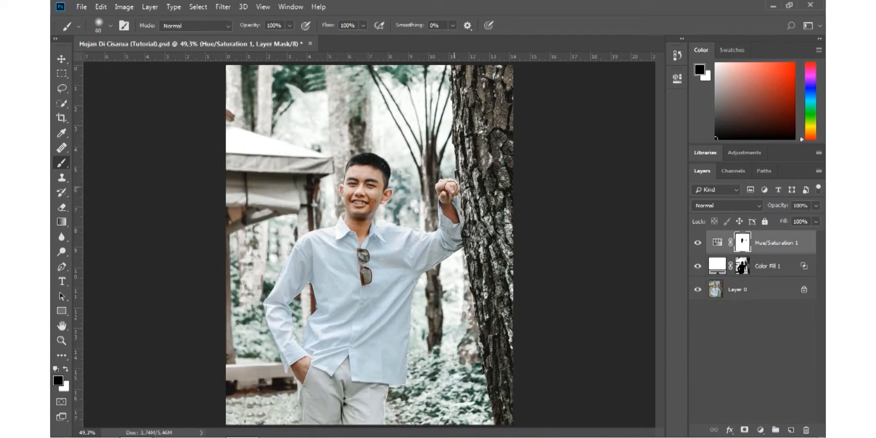
left_click_drag(307, 379, 311, 361)
key("bracketright")
key("bracketright")
left_click_drag(366, 282, 364, 255)
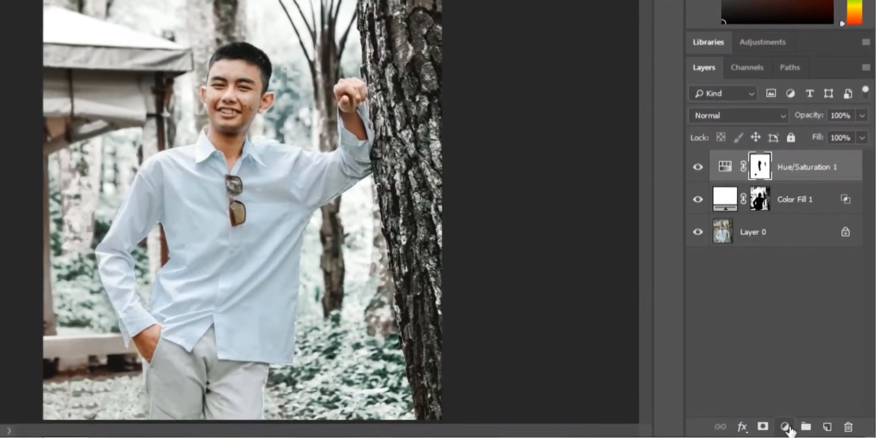
Step: Add a Solid Color fill layer in black (000000) above the Hue/Saturation adjustment
left_click(760, 430)
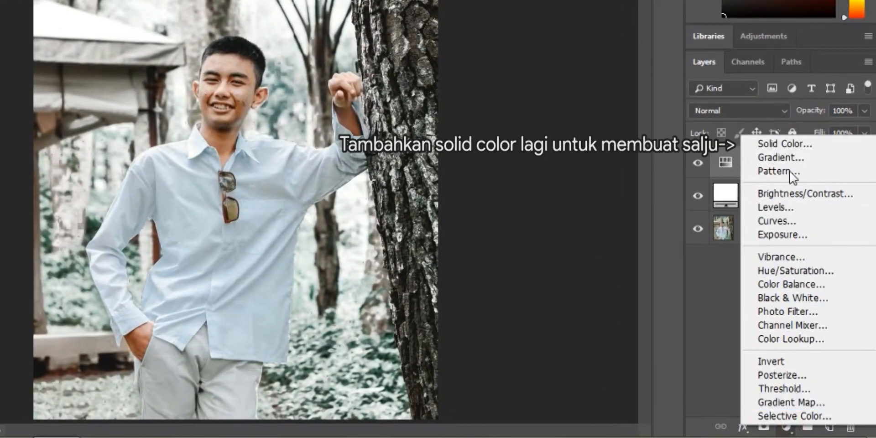
left_click(795, 144)
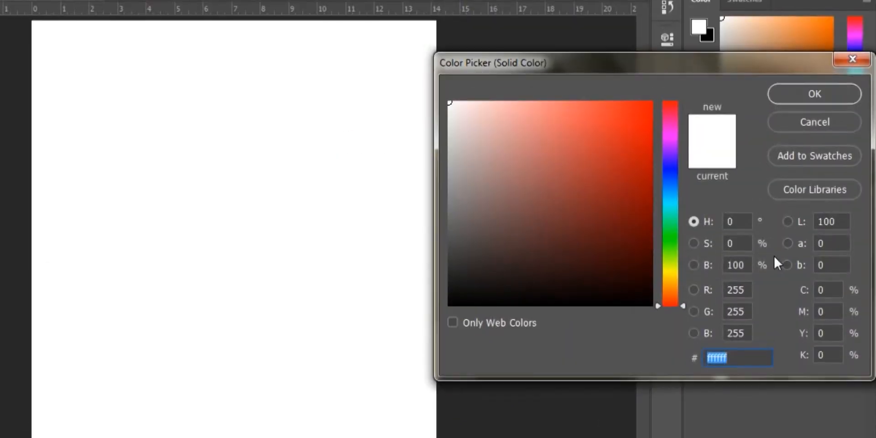
left_click_drag(485, 242, 399, 389)
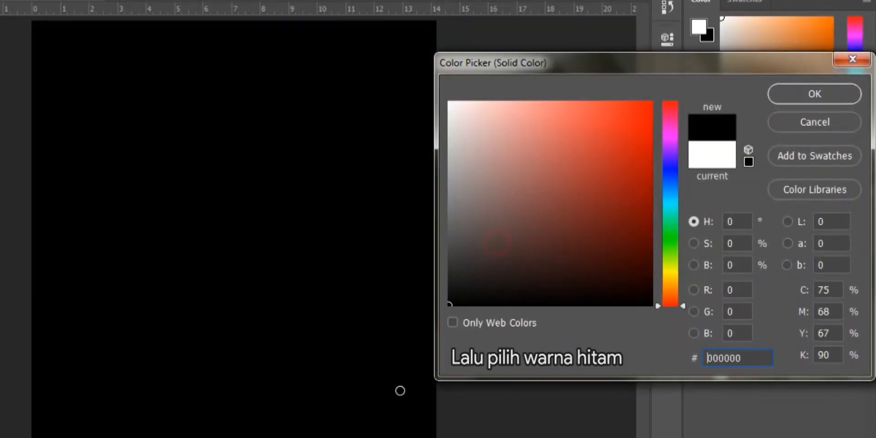
left_click(802, 96)
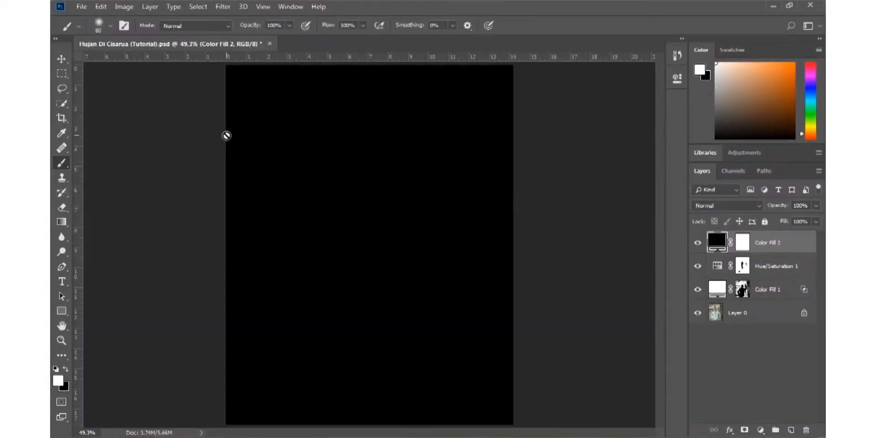
Step: Paint white snow specks over the whole canvas on a new layer with the Kyle's Spatter Brushes - Pressure Control brush
left_click(110, 26)
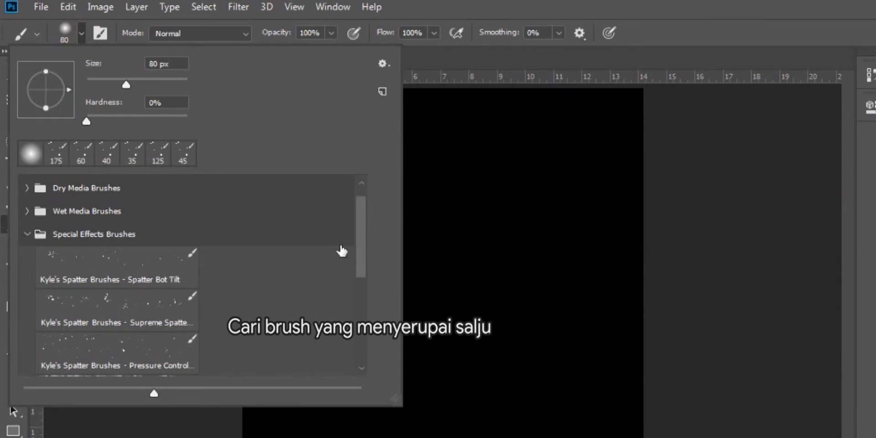
scroll(360, 242, "down", 1)
left_click(125, 318)
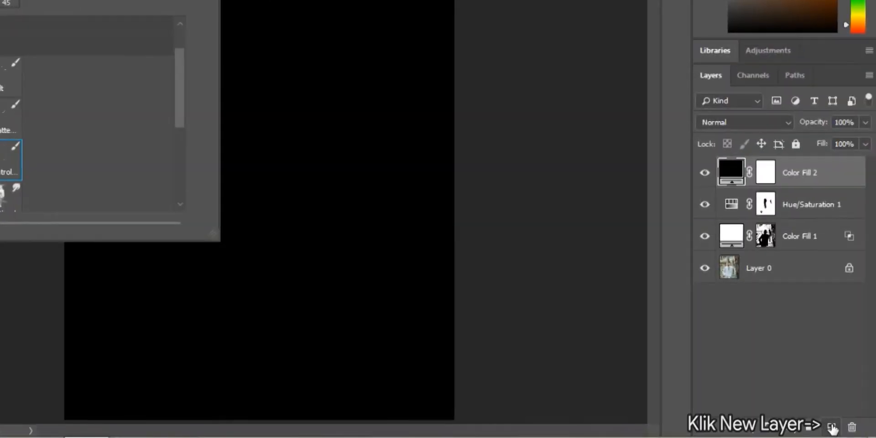
left_click(792, 430)
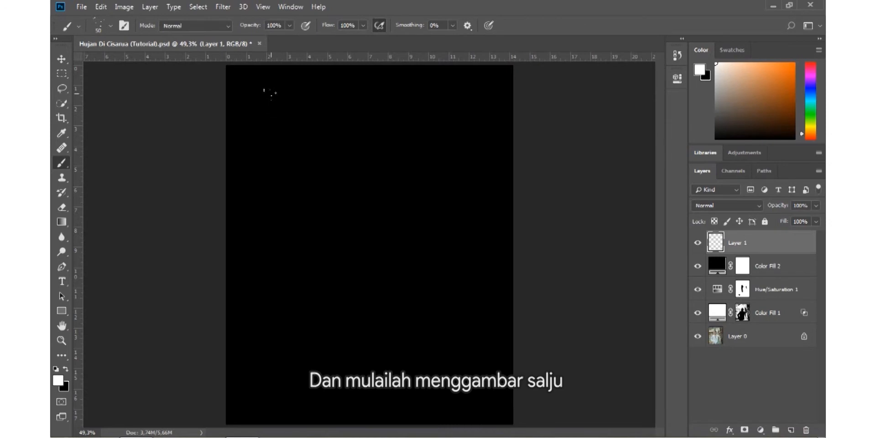
mouse_move(256, 72)
left_mouse_down()
mouse_move(239, 378)
mouse_move(288, 365)
mouse_move(388, 76)
mouse_move(429, 155)
mouse_move(466, 146)
mouse_move(496, 50)
mouse_move(502, 415)
left_mouse_up()
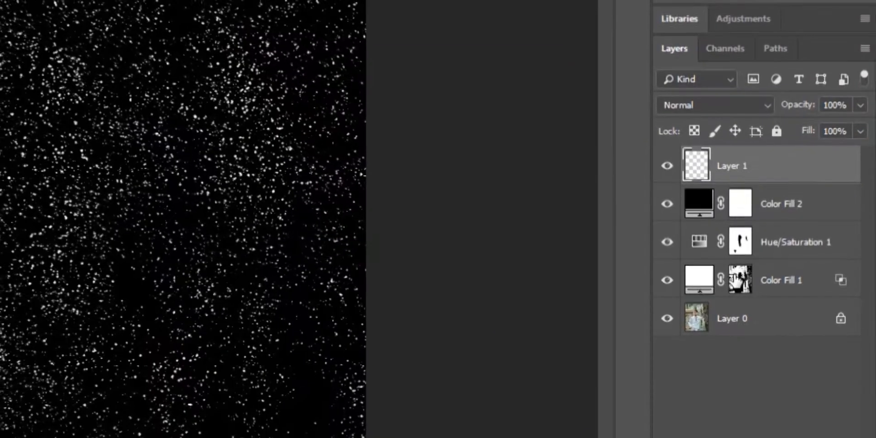
Step: Set the snow layer's opacity to 85% and hide the black fill layer
mouse_move(802, 110)
left_mouse_down()
mouse_move(785, 109)
mouse_move(794, 108)
left_mouse_up()
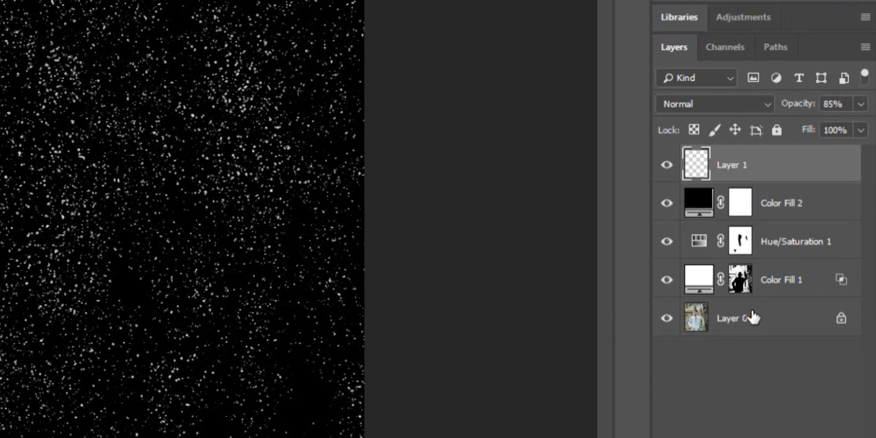
left_click(668, 204)
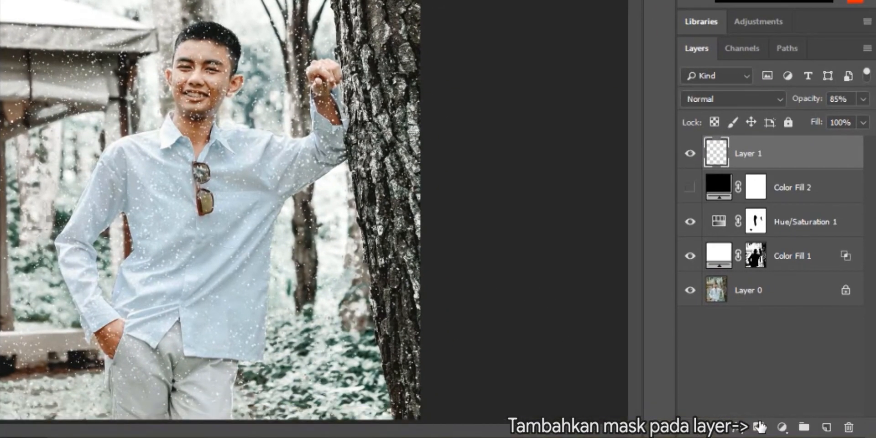
Step: Add a mask to the snow layer and paint black over the man's face with a soft round 70 px brush
left_click(758, 427)
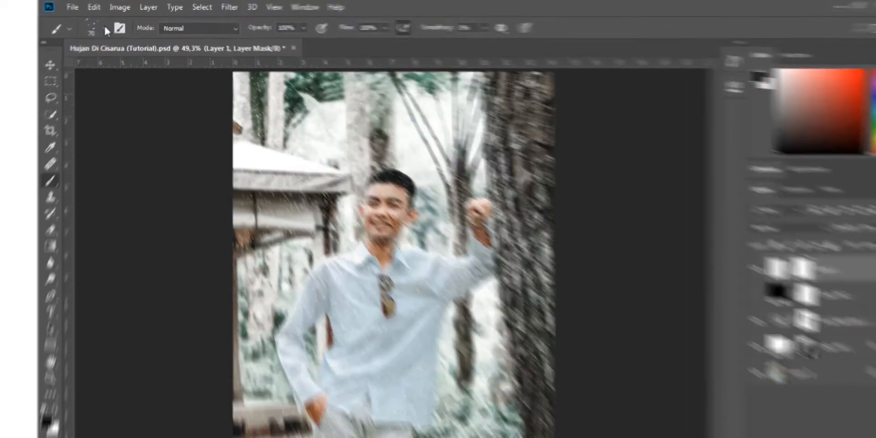
left_click(110, 26)
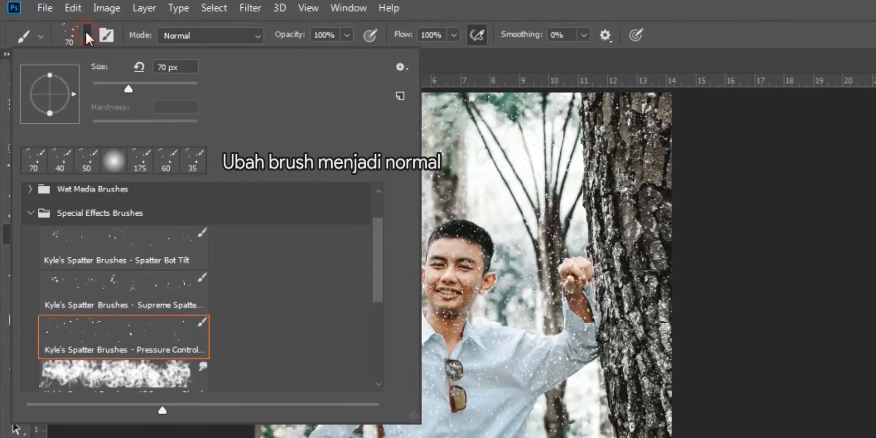
left_click(115, 162)
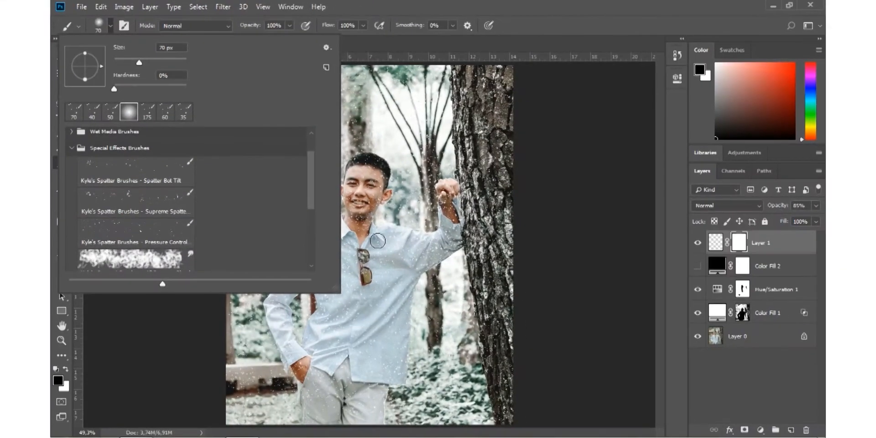
left_click(378, 241)
mouse_move(367, 212)
left_mouse_down()
mouse_move(363, 178)
mouse_move(357, 200)
mouse_move(374, 199)
left_mouse_up()
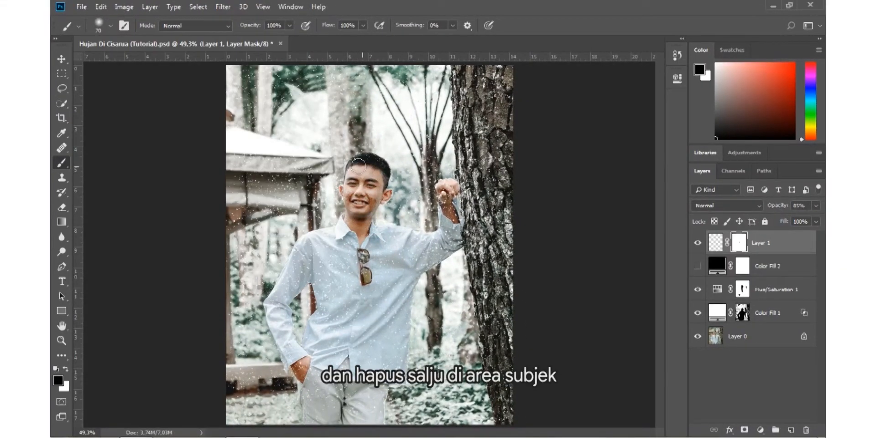
Step: Paint black on the snow layer's mask over the man's shirt, trousers and raised arm with a larger soft brush
key("bracketright")
key("bracketright")
mouse_move(340, 263)
left_mouse_down()
mouse_move(335, 270)
mouse_move(307, 257)
mouse_move(281, 317)
mouse_move(353, 419)
left_mouse_up()
mouse_move(357, 293)
left_mouse_down()
mouse_move(369, 270)
mouse_move(422, 257)
mouse_move(410, 269)
mouse_move(453, 230)
mouse_move(452, 204)
left_mouse_up()
key("bracketright")
key("bracketright")
key("bracketright")
key("bracketleft")
key("bracketleft")
key("bracketleft")
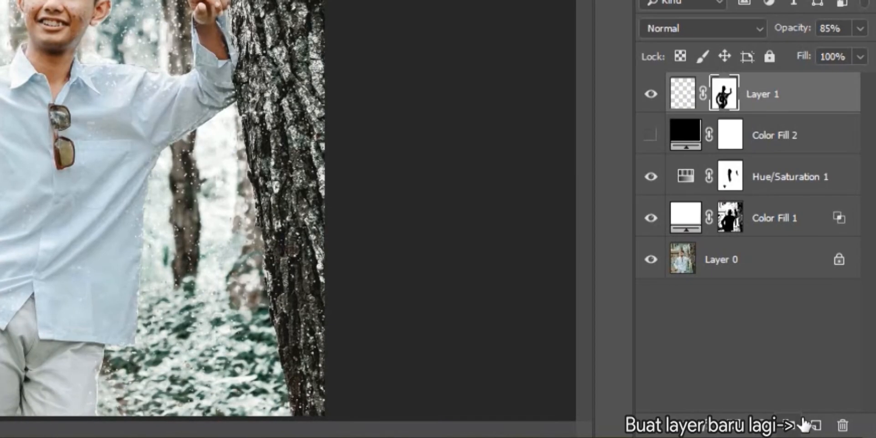
Step: Create a second snow layer, show the black fill again and choose Kyle's Spatter Brushes - Pressure Control at 80 px
left_click(814, 426)
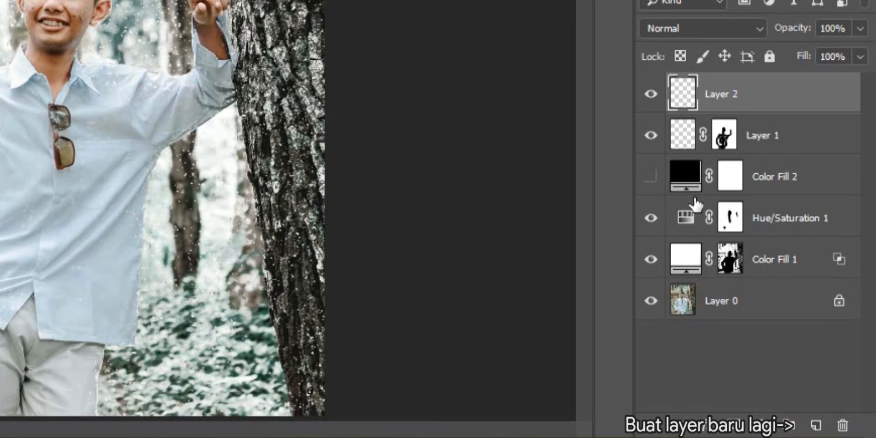
left_click(654, 177)
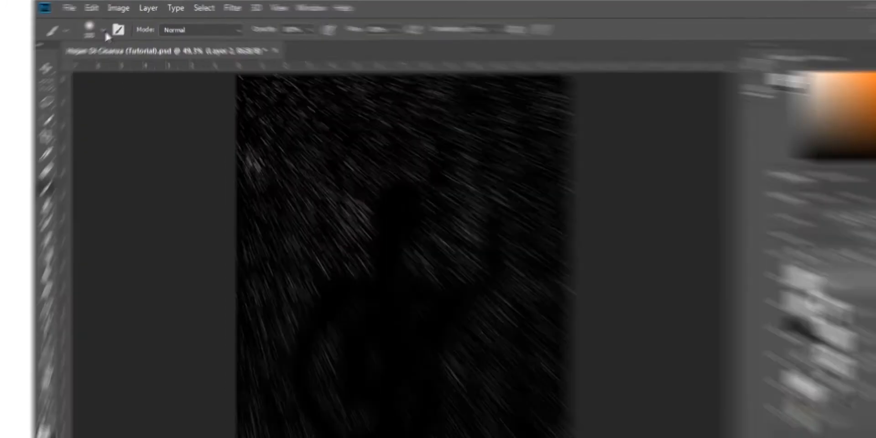
left_click(104, 30)
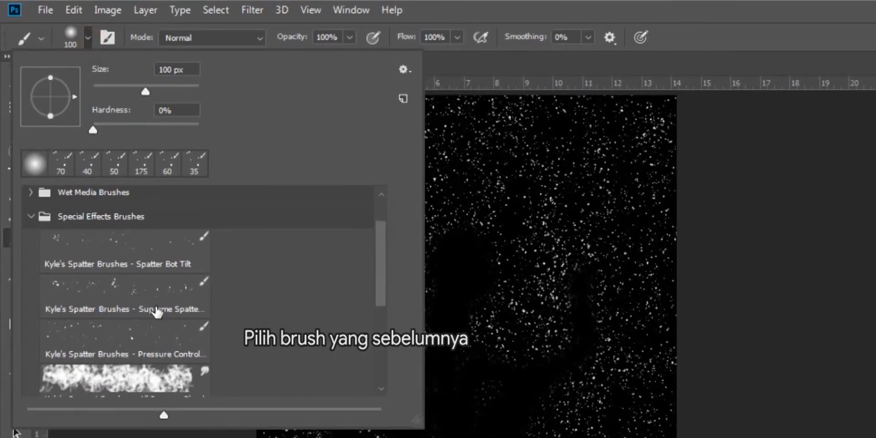
left_click(157, 265)
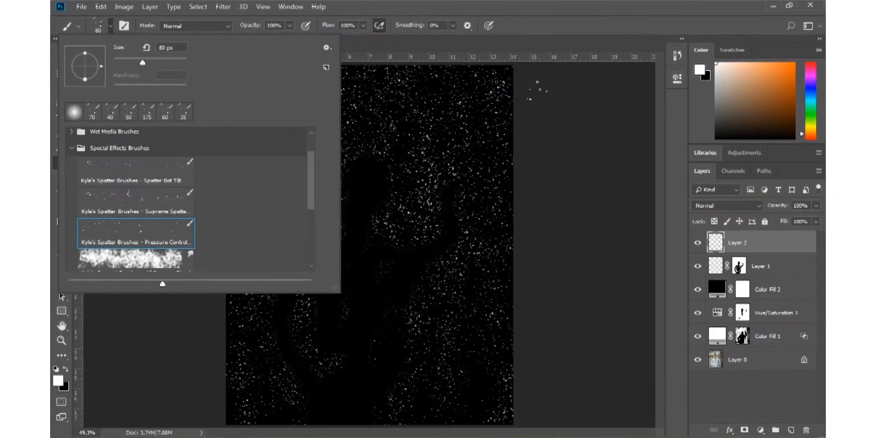
left_click(537, 90)
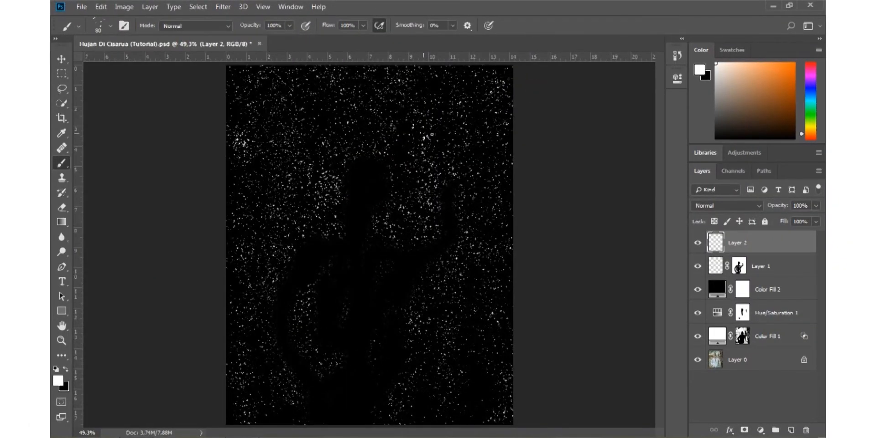
Step: Paint larger white snowflakes across the whole canvas on the new layer, varying the spatter brush size
key("bracketright")
key("bracketright")
key("bracketright")
mouse_move(479, 83)
left_mouse_down()
mouse_move(465, 411)
mouse_move(484, 399)
mouse_move(413, 271)
mouse_move(402, 112)
mouse_move(310, 117)
mouse_move(327, 296)
mouse_move(295, 411)
mouse_move(261, 335)
mouse_move(352, 244)
left_mouse_up()
key("bracketleft")
key("bracketleft")
key("bracketleft")
left_click_drag(393, 302, 404, 335)
left_click_drag(490, 276, 499, 380)
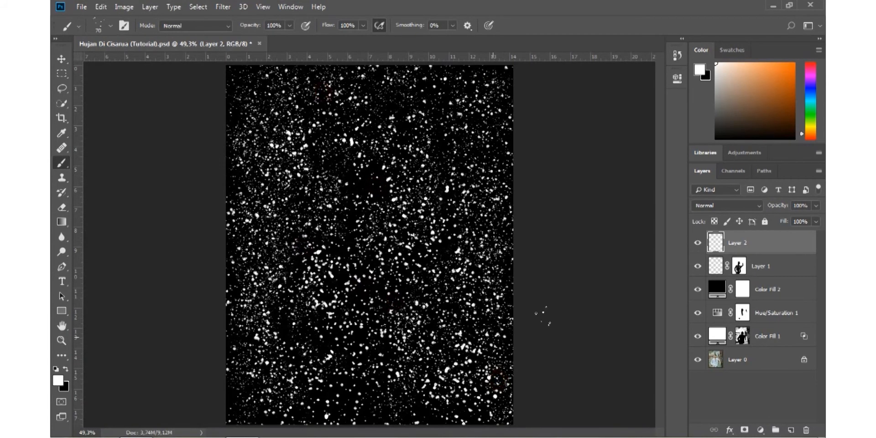
Step: Set the second snow layer's opacity to 68% and hide the black fill layer
left_click_drag(779, 205, 769, 208)
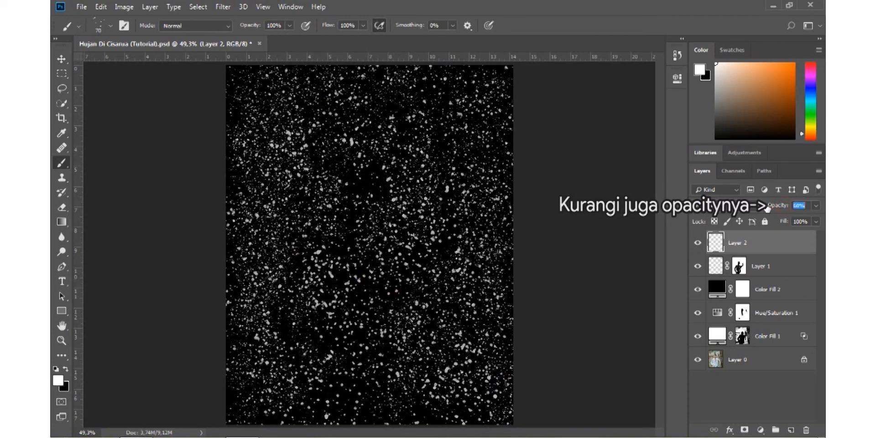
key("Return")
left_click(698, 290)
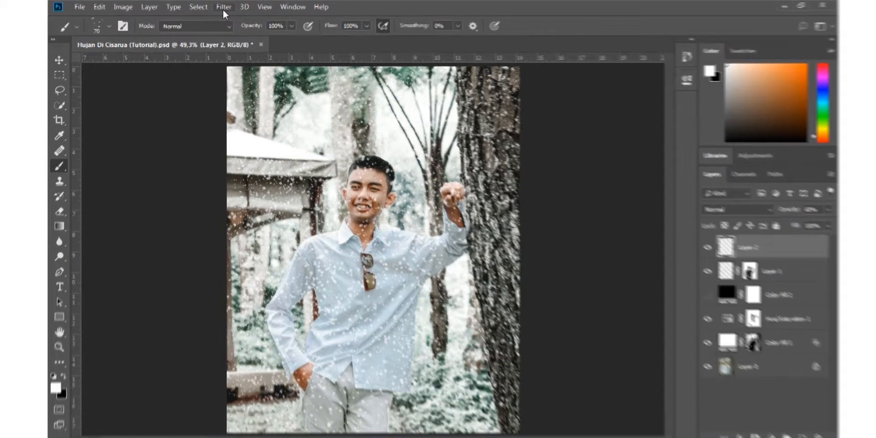
Step: Apply a Gaussian Blur with a radius of 1.8 pixels to the second snow layer
left_click(223, 6)
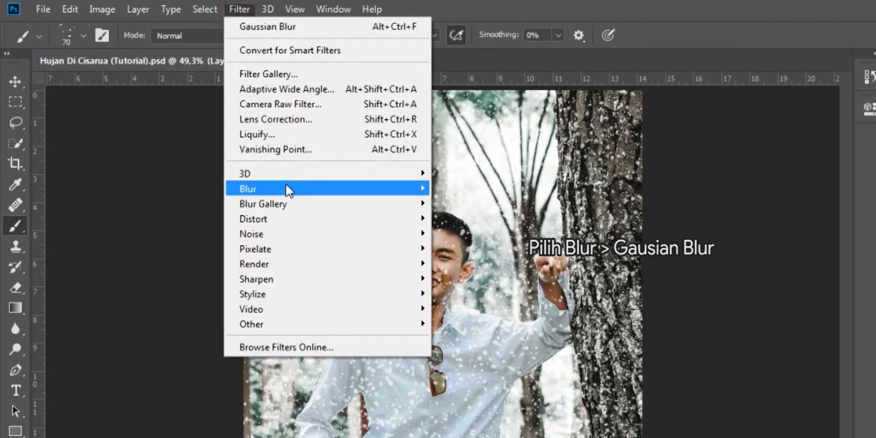
mouse_move(286, 185)
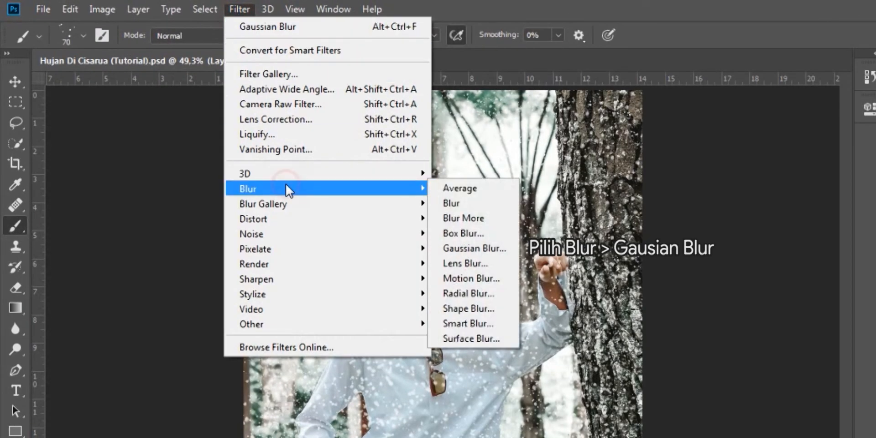
left_click(490, 247)
left_click_drag(591, 345, 603, 346)
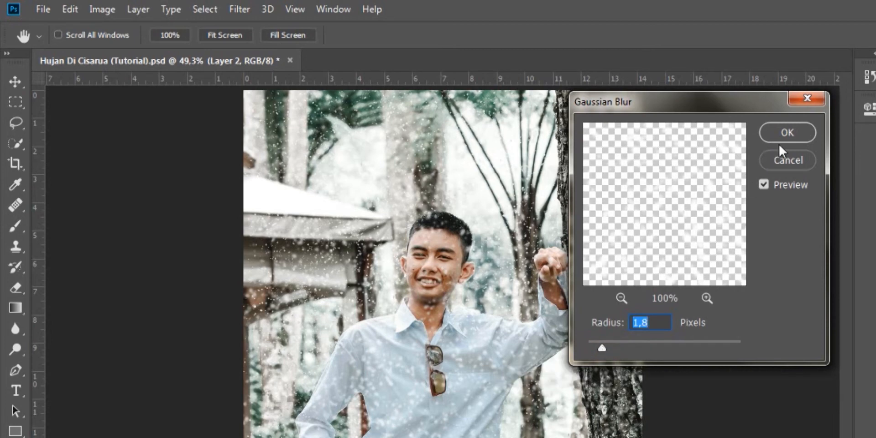
left_click(786, 134)
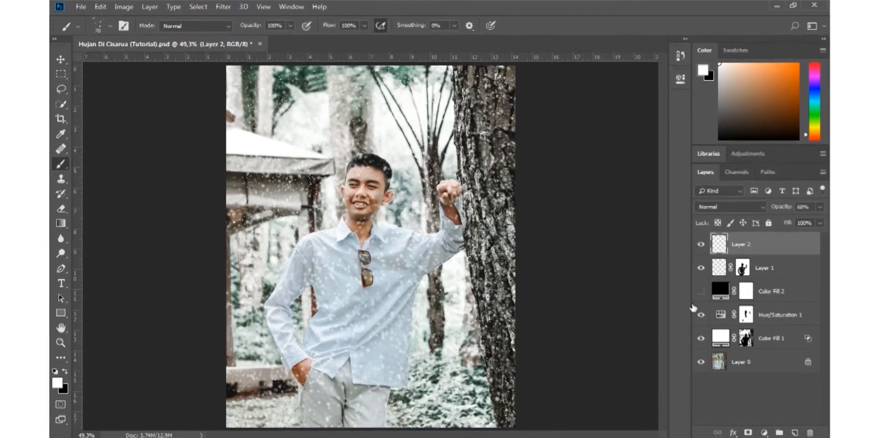
Step: Add a mask to the blurred snow layer and paint black over the man's face with a soft round 70 px brush
left_click(745, 431)
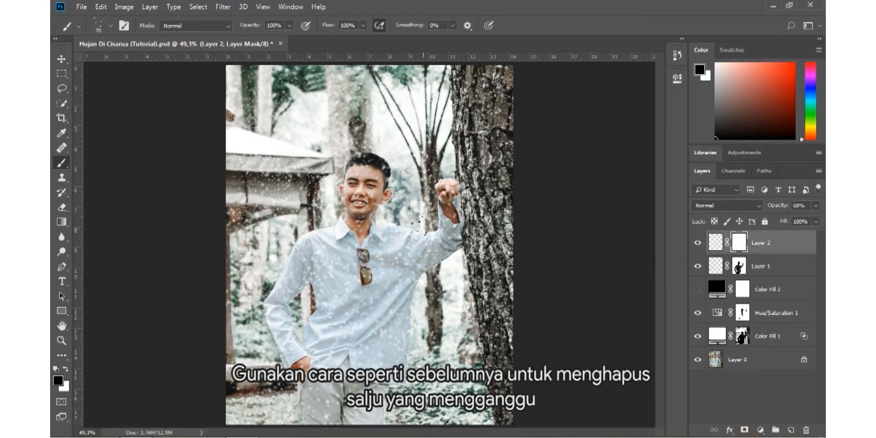
left_click(112, 26)
left_click(128, 112)
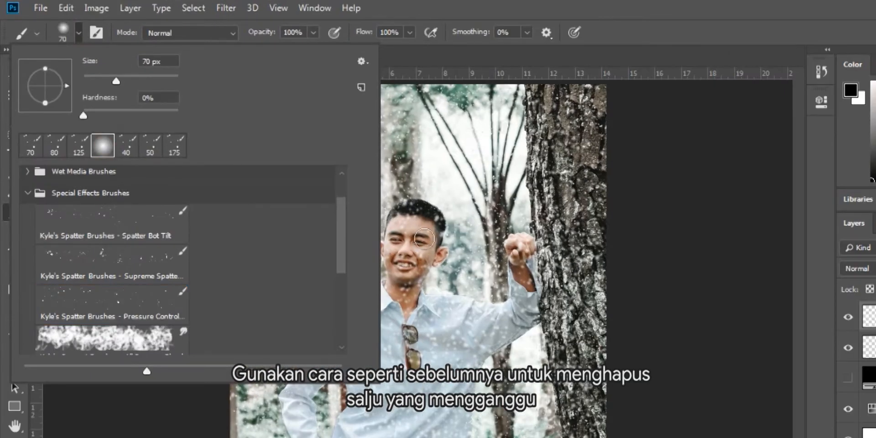
left_click(424, 239)
mouse_move(425, 240)
left_mouse_down()
mouse_move(419, 223)
mouse_move(404, 228)
mouse_move(410, 285)
left_mouse_up()
left_click_drag(363, 218, 370, 202)
Step: Paint black on the same mask over the man's shirt and raised arm with a 175 px brush, and deselect the layer with the Move tool
key("bracketright")
key("bracketright")
key("bracketright")
key("bracketright")
key("bracketright")
key("bracketright")
left_click(385, 346)
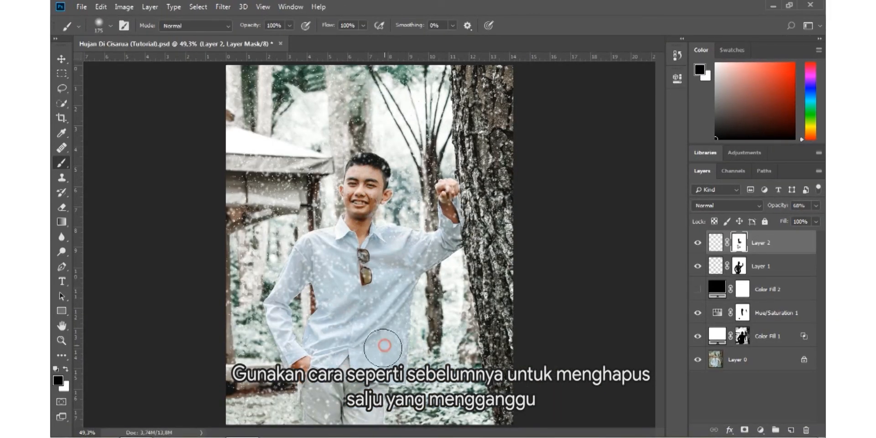
mouse_move(384, 346)
left_mouse_down()
mouse_move(386, 260)
mouse_move(406, 287)
mouse_move(453, 226)
left_mouse_up()
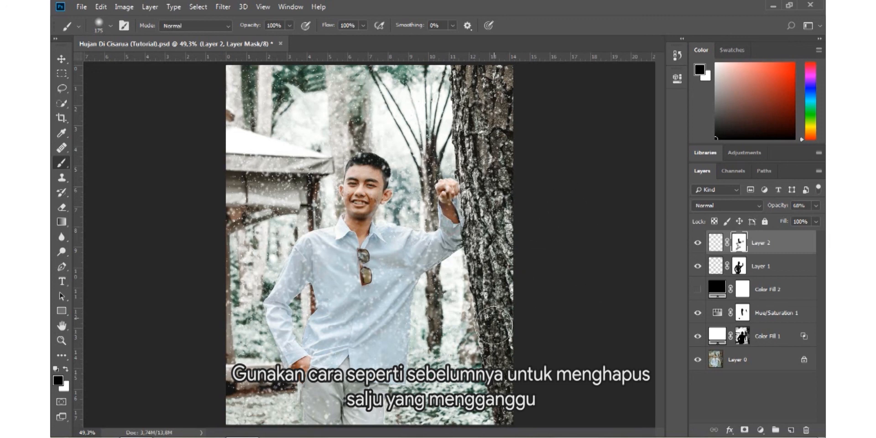
left_click(61, 58)
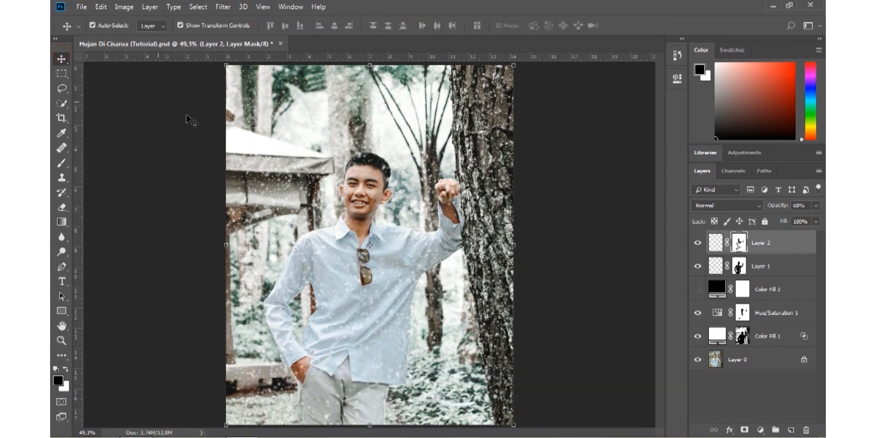
left_click(588, 191)
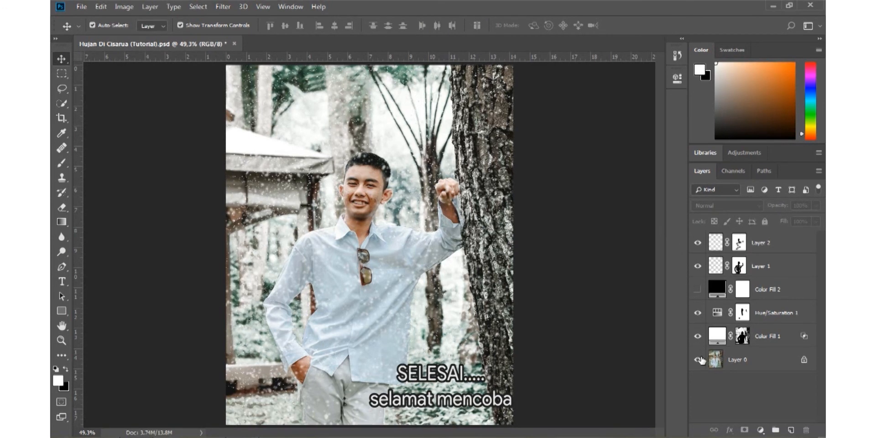
Step: Compare the original photo with the snowy edit by isolating the base photo layer and restoring the other layers' visibility
left_click(698, 359, "alt")
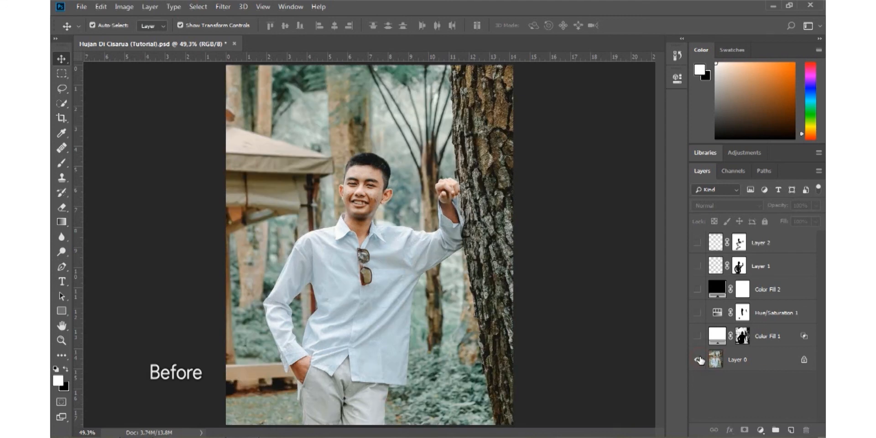
left_click(698, 359, "alt")
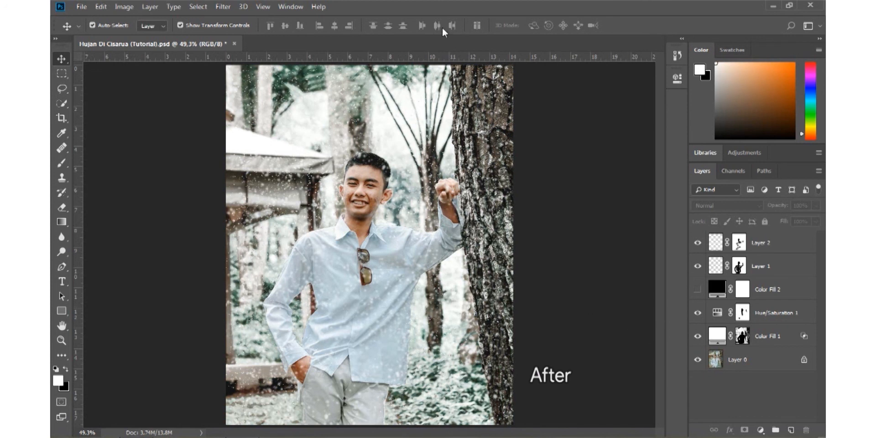
mouse_move(434, 1)
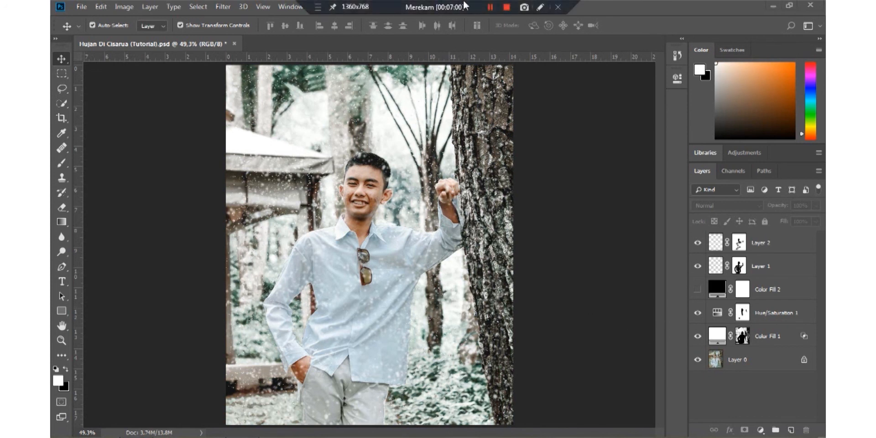